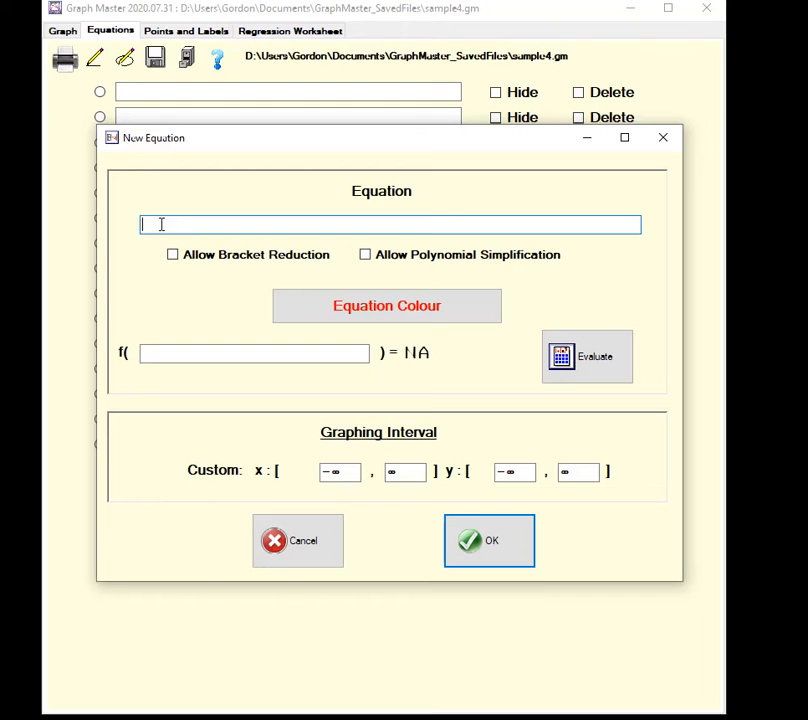
Step: Enter the equation y=√(x)-π with unlimited graphing intervals and plot it
type("=√(x)")
type("-π")
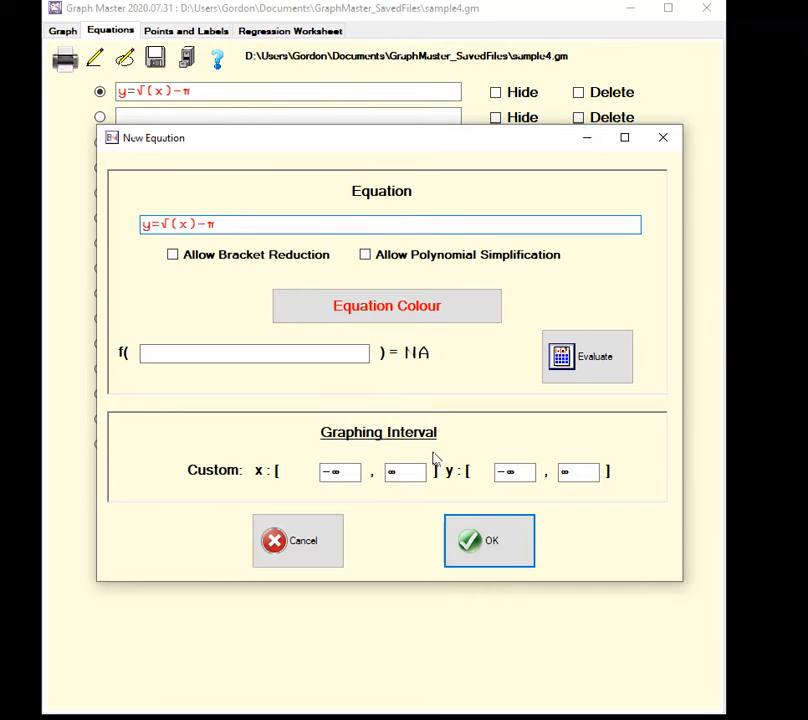
left_click(472, 538)
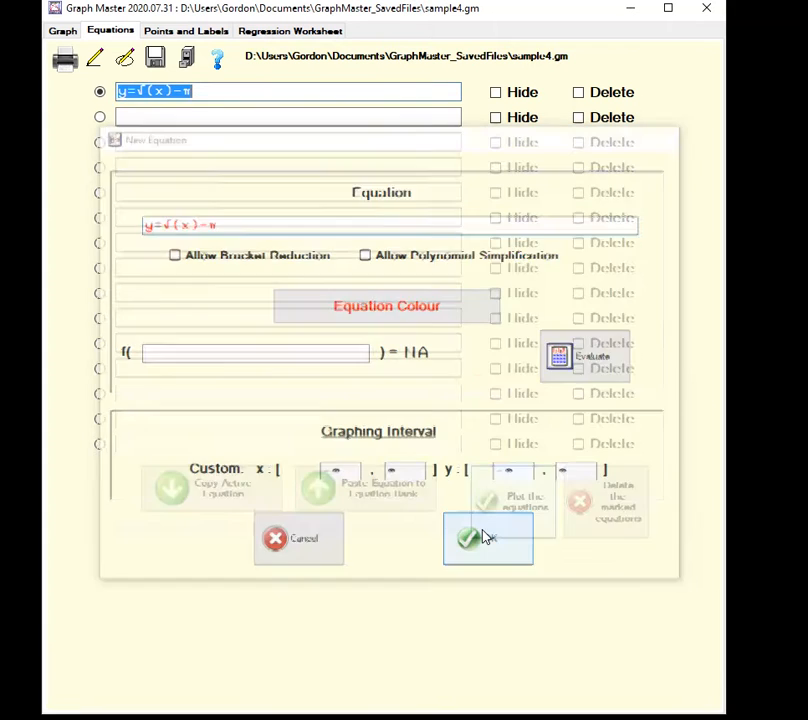
left_click(516, 500)
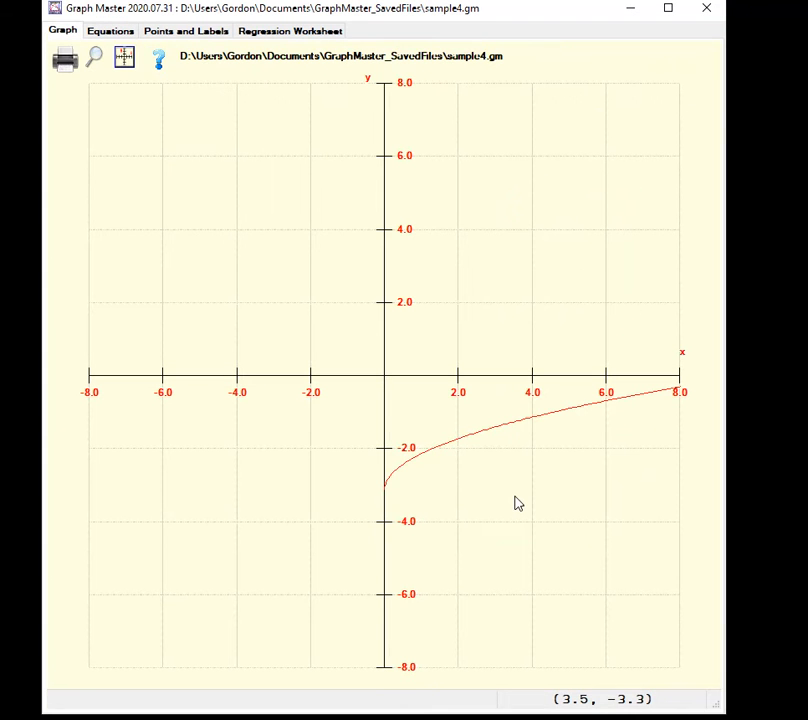
mouse_move(404, 468)
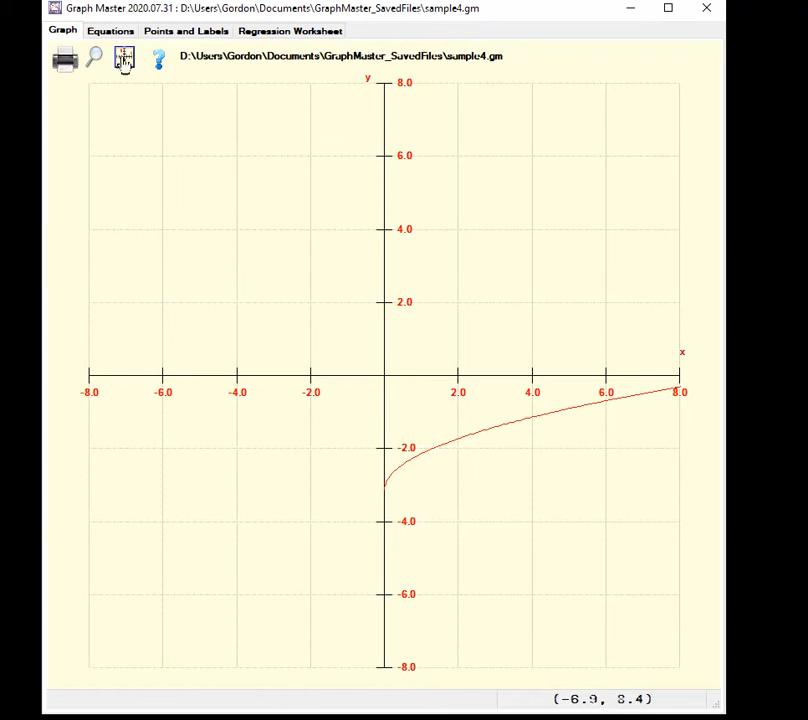
Step: Construct a line segment with end points (-2, 6) and (4, -8) and generate its equation
left_click(109, 33)
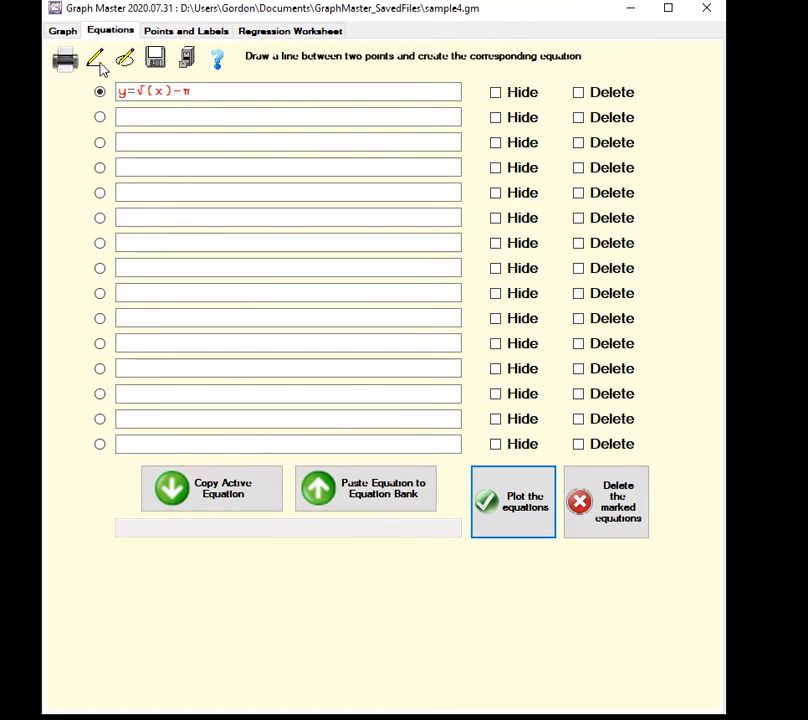
left_click(99, 64)
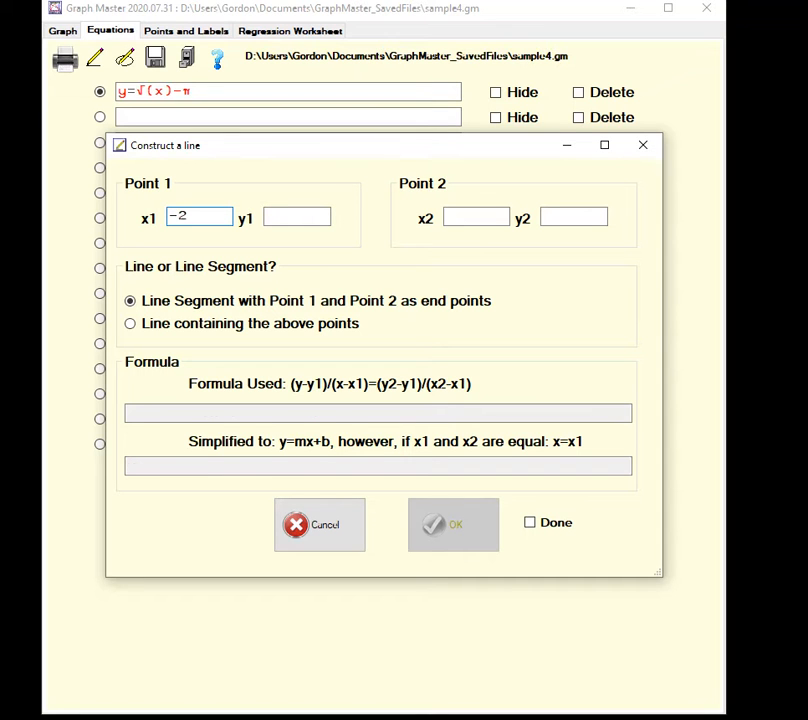
key("Tab")
type("6")
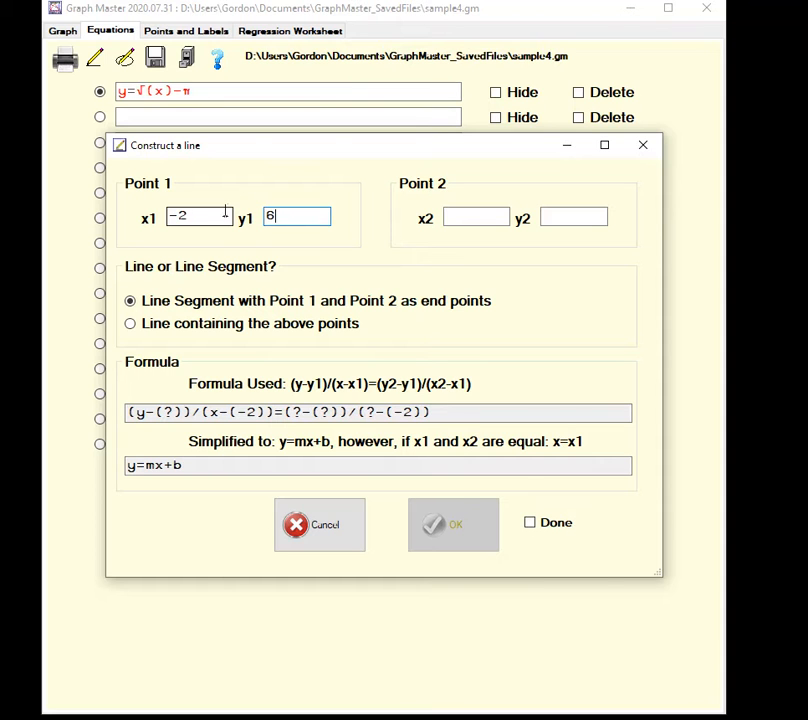
left_click(466, 215)
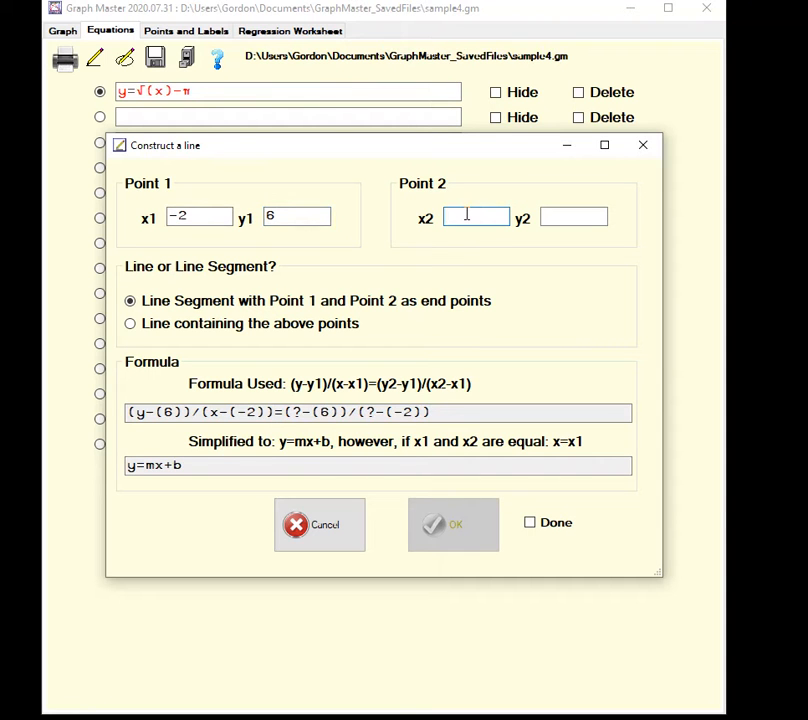
type("4")
key("Tab")
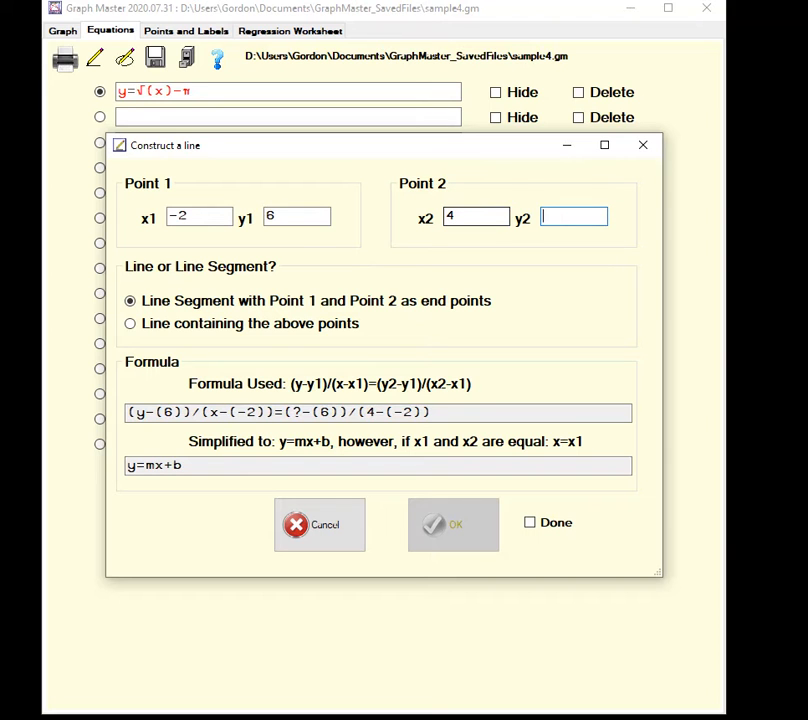
type("-8")
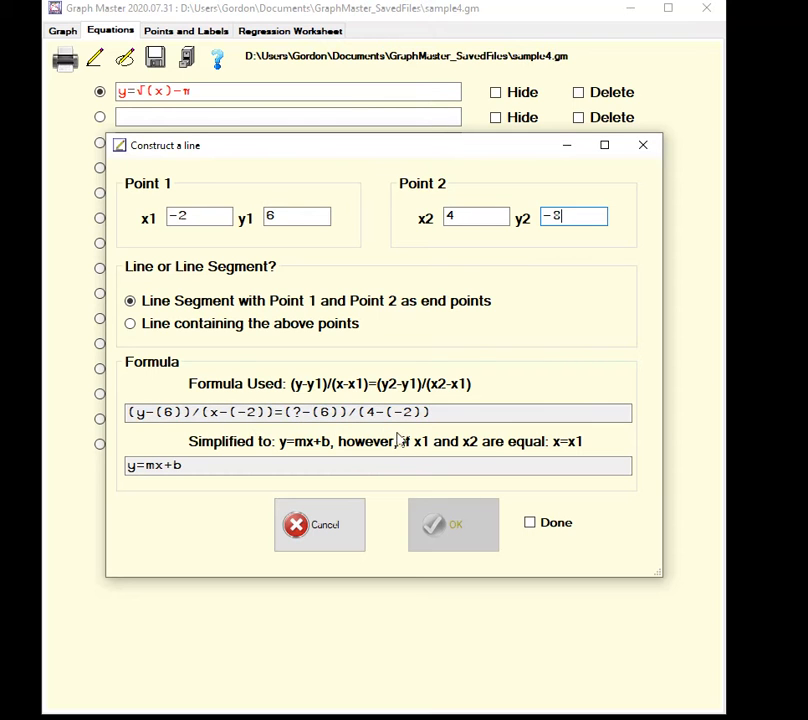
left_click(534, 530)
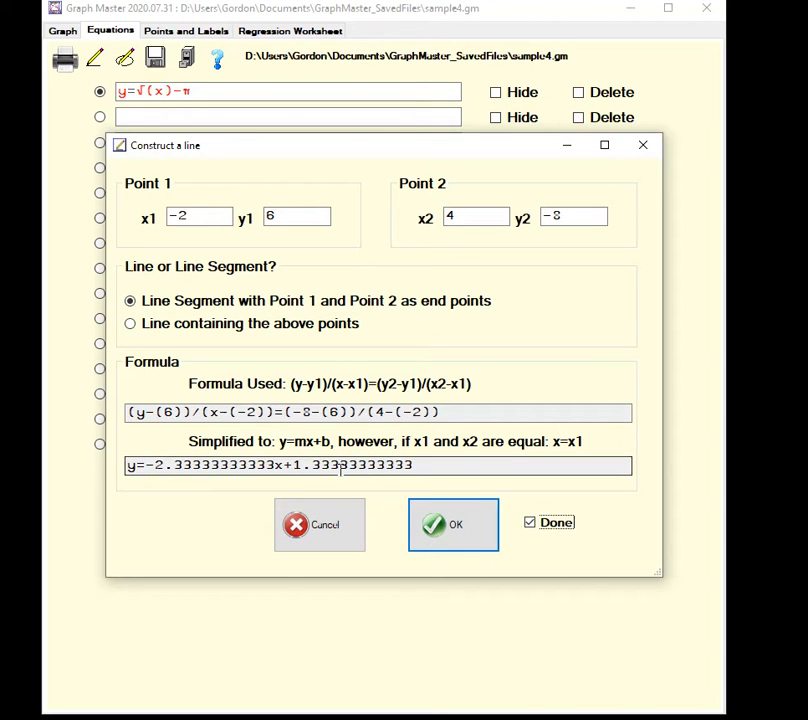
left_click(462, 537)
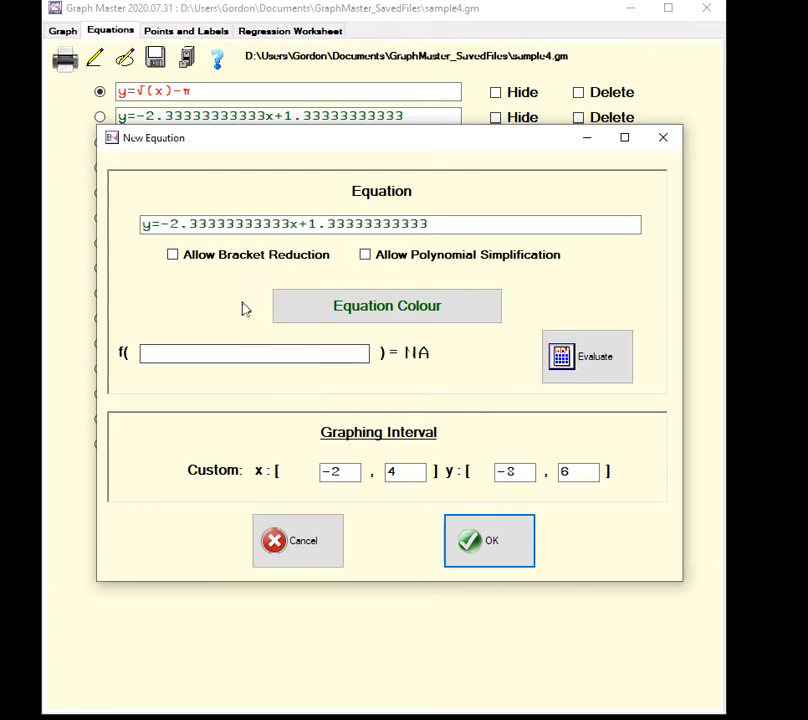
Step: Replace the decimal slope in the line segment's equation with the fraction -7/3
left_click(291, 225)
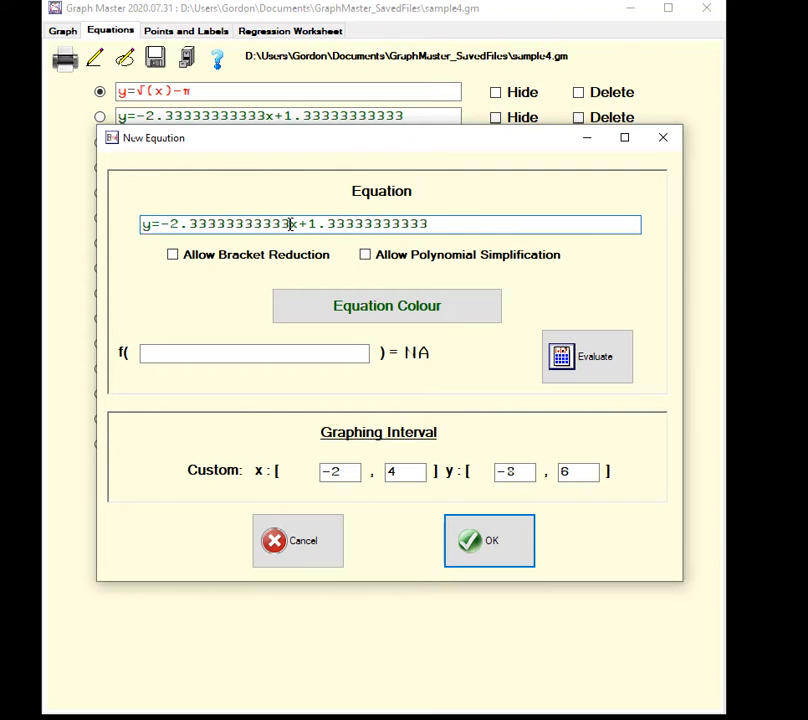
key("BackSpace")
key("BackSpace")
key("BackSpace")
key("BackSpace")
key("BackSpace")
key("BackSpace")
key("BackSpace")
key("BackSpace")
key("BackSpace")
key("BackSpace")
key("BackSpace")
key("BackSpace")
key("BackSpace")
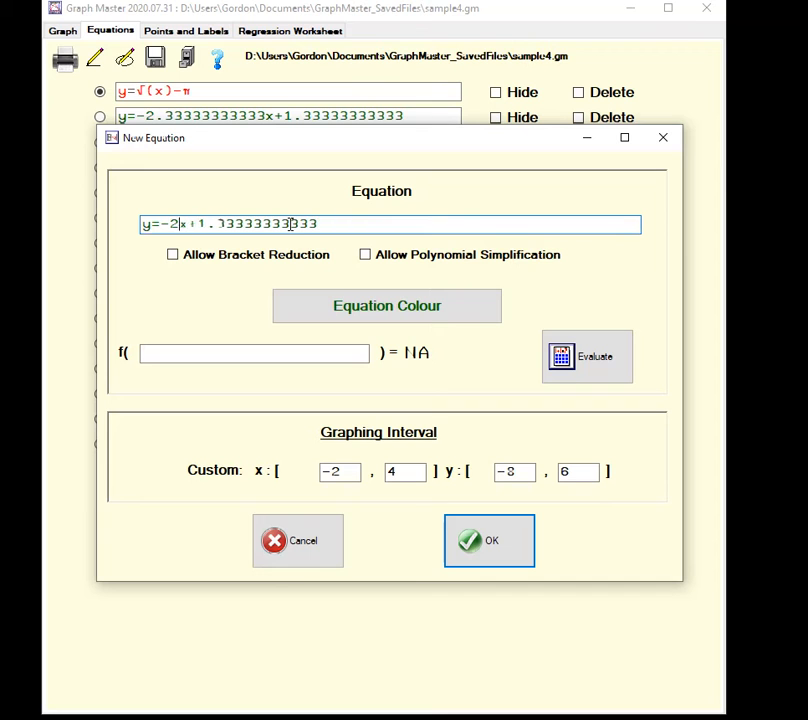
type("7/3")
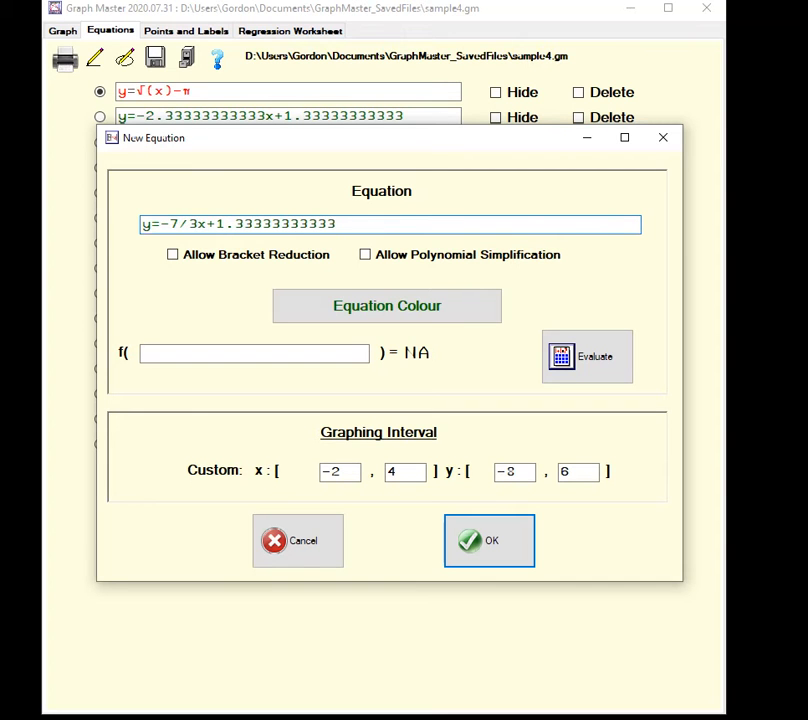
Step: Replace the decimal constant term in the line segment's equation with the fraction 4/3
left_click(341, 224)
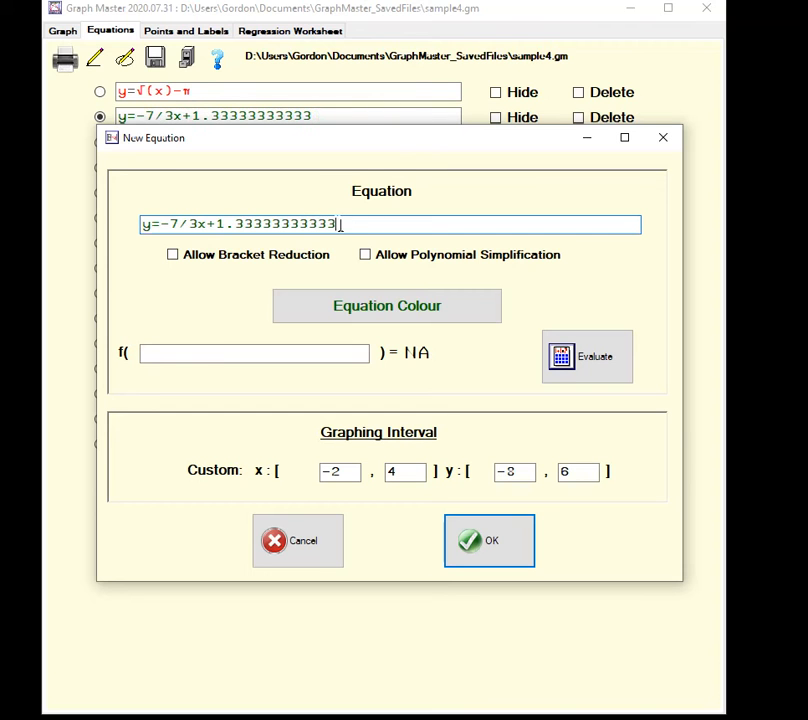
key("BackSpace")
key("BackSpace")
key("BackSpace")
key("BackSpace")
key("BackSpace")
key("BackSpace")
key("BackSpace")
key("BackSpace")
key("BackSpace")
key("BackSpace")
key("BackSpace")
key("BackSpace")
key("BackSpace")
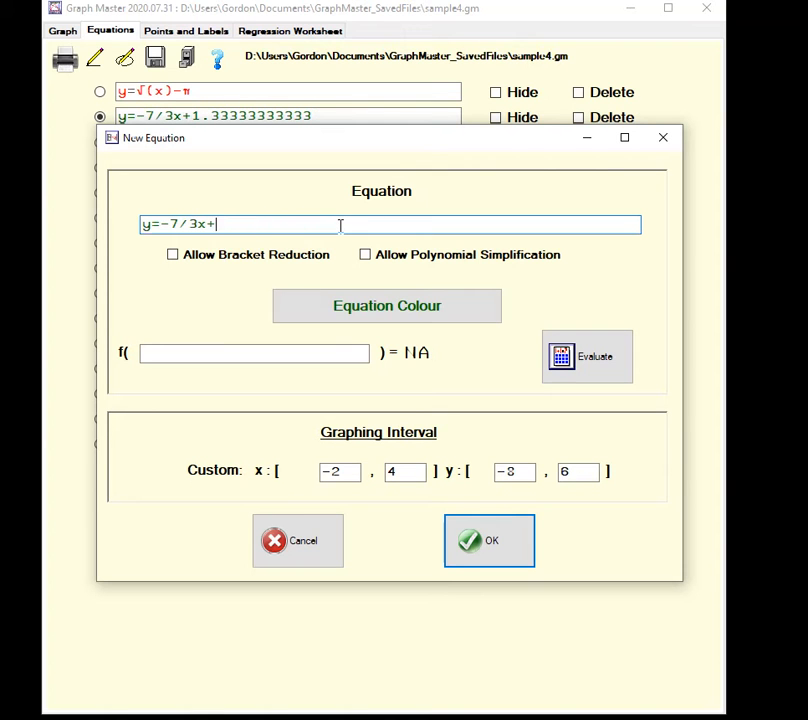
type("4/3")
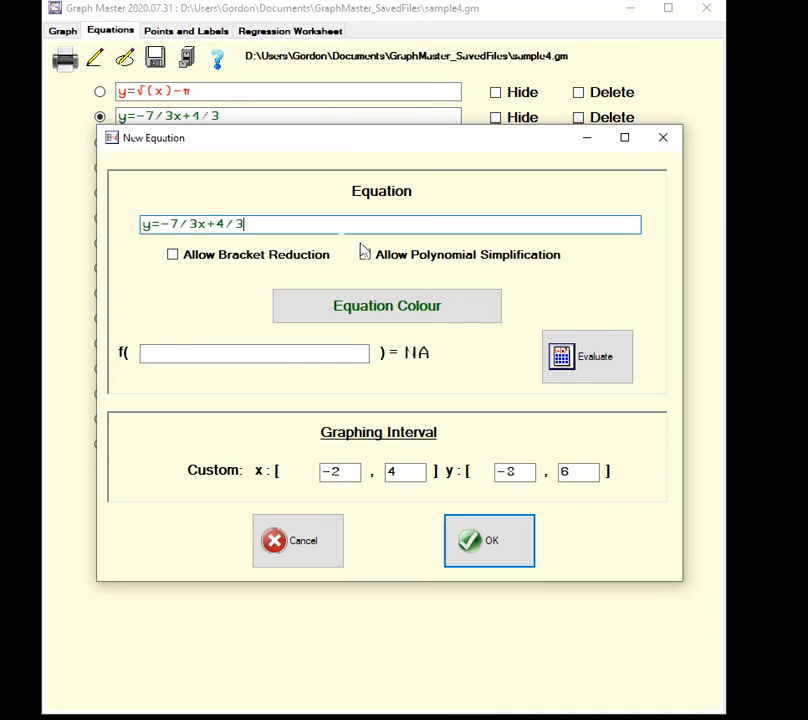
Step: Accept the edited equation, plot both equations and mark the point of intersection of the line segment and the square-root curve
left_click(490, 541)
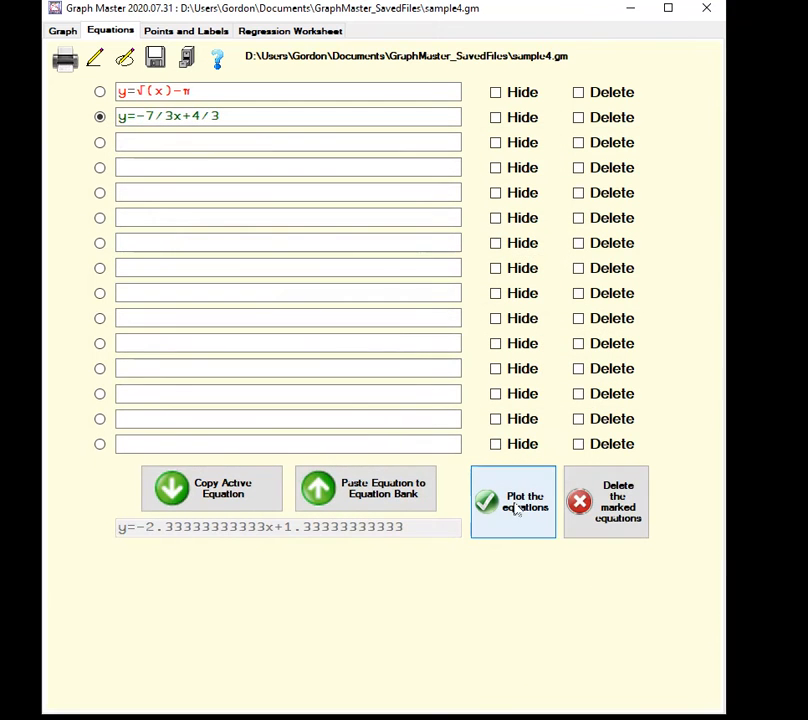
left_click(517, 507)
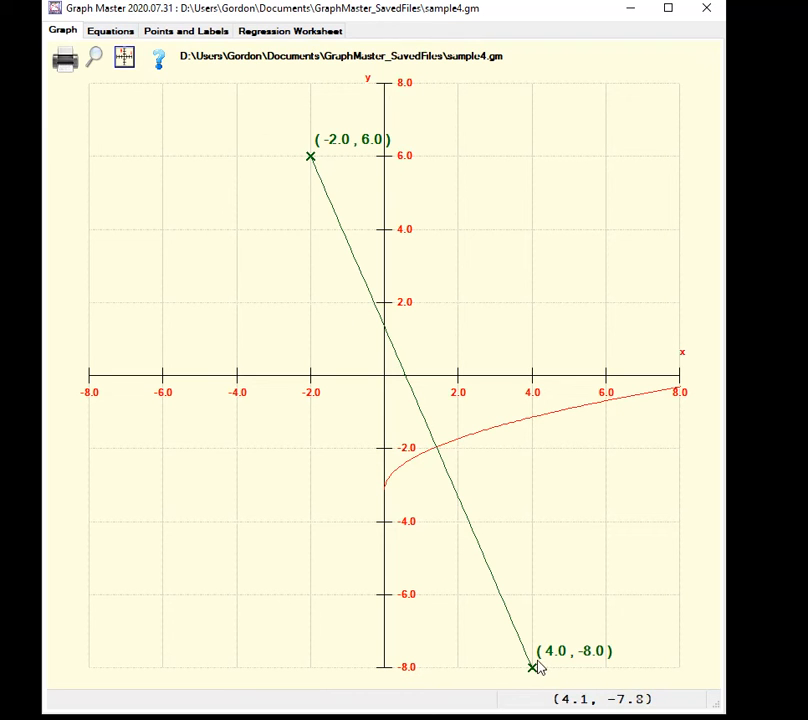
right_click(440, 455)
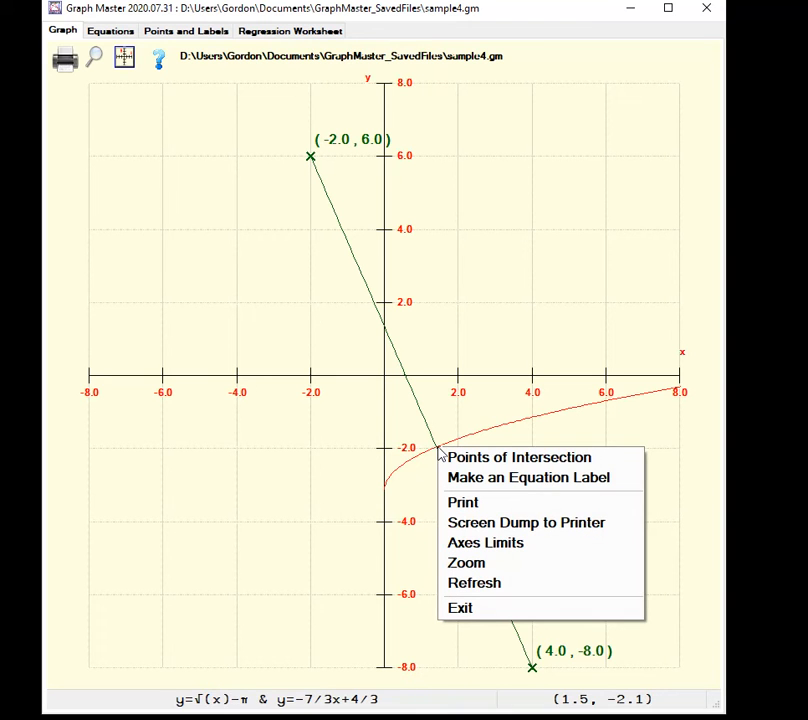
left_click(505, 458)
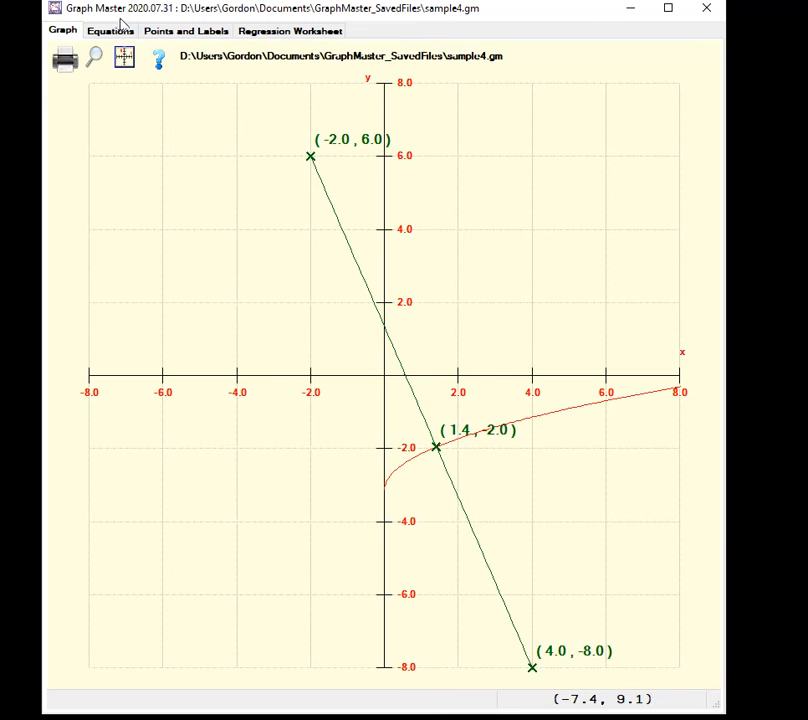
Step: Change the square-root equation to y=√(x)-π-2 and replot the graph
left_click(117, 32)
double_click(227, 94)
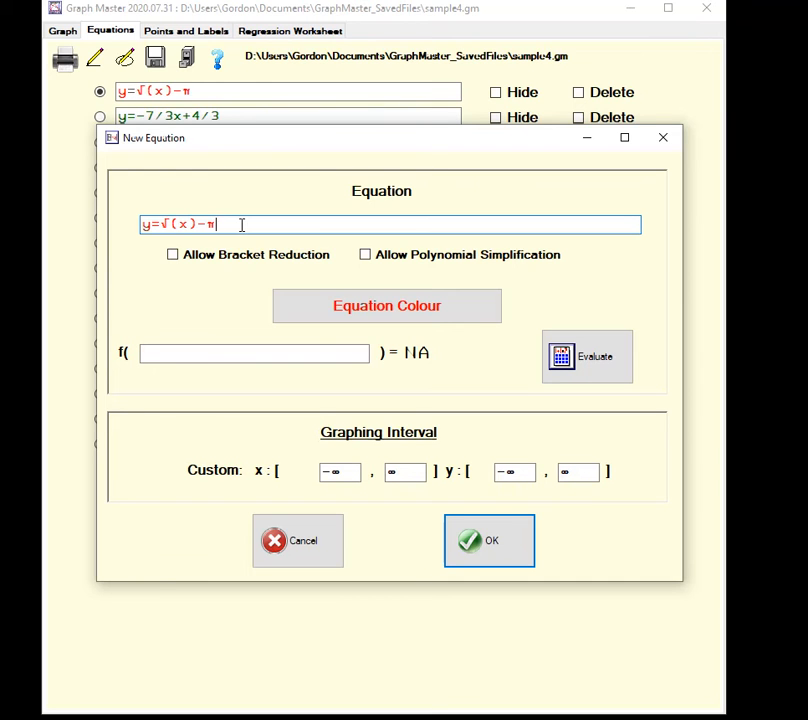
type("=2")
left_click(487, 543)
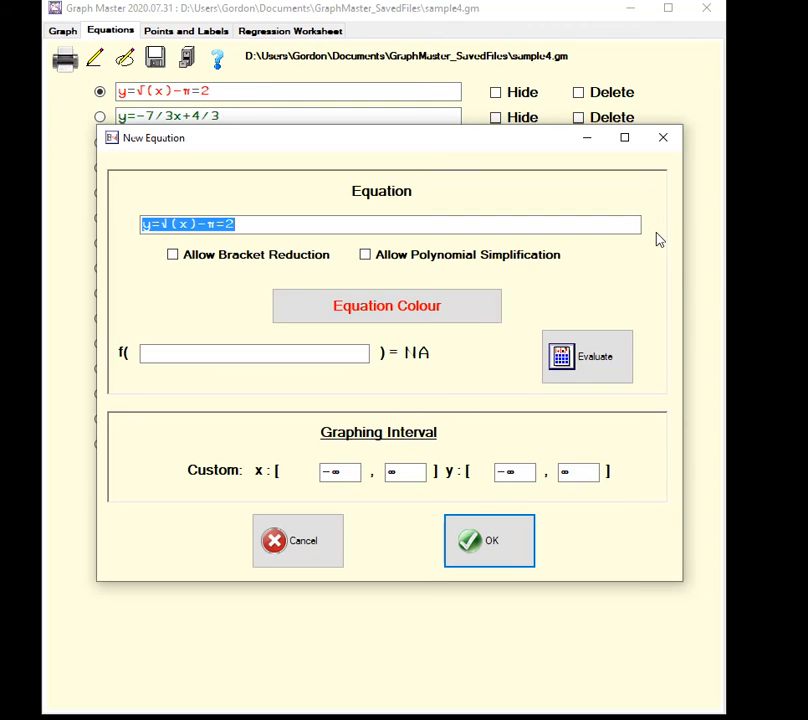
mouse_move(656, 224)
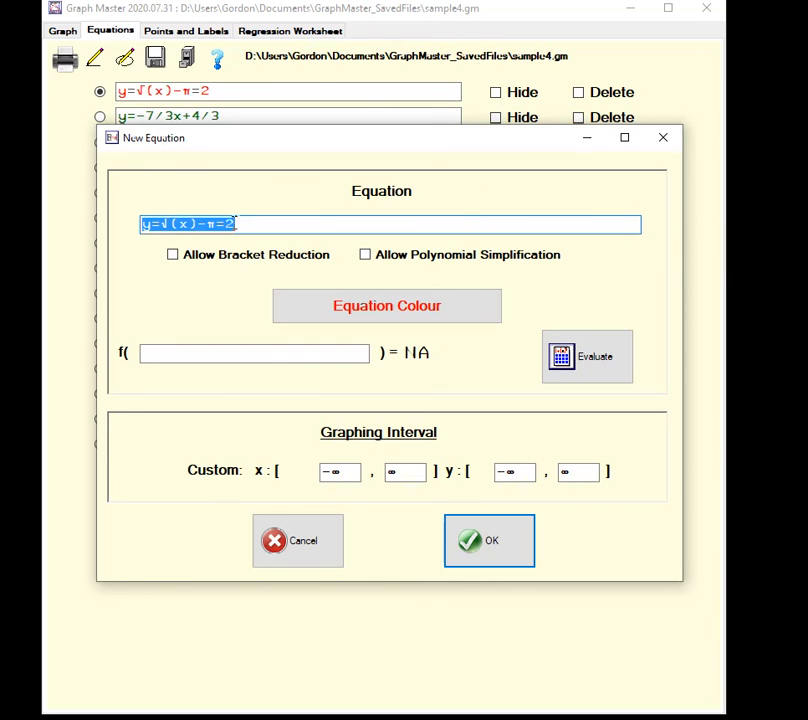
left_click(243, 225)
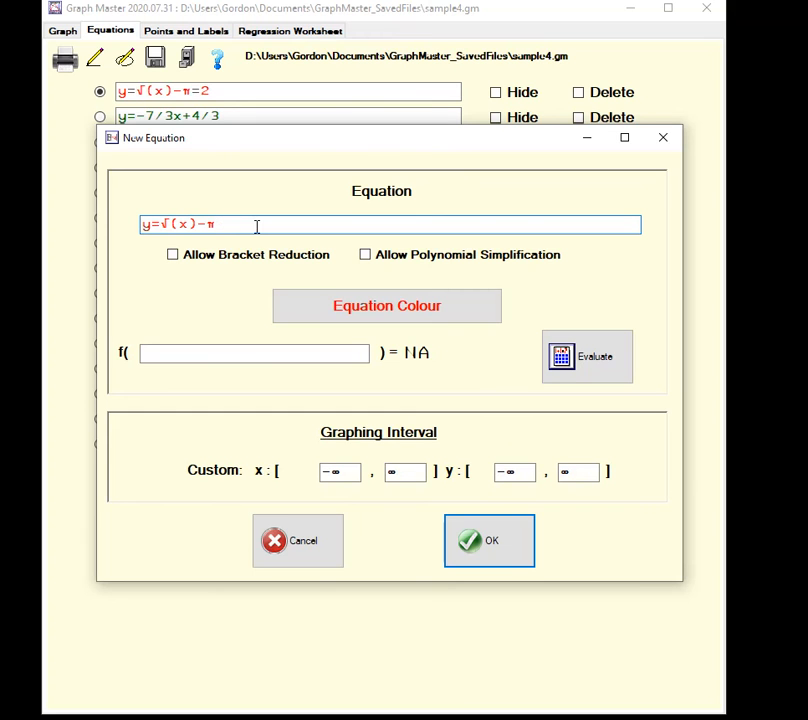
type("-2")
left_click(509, 557)
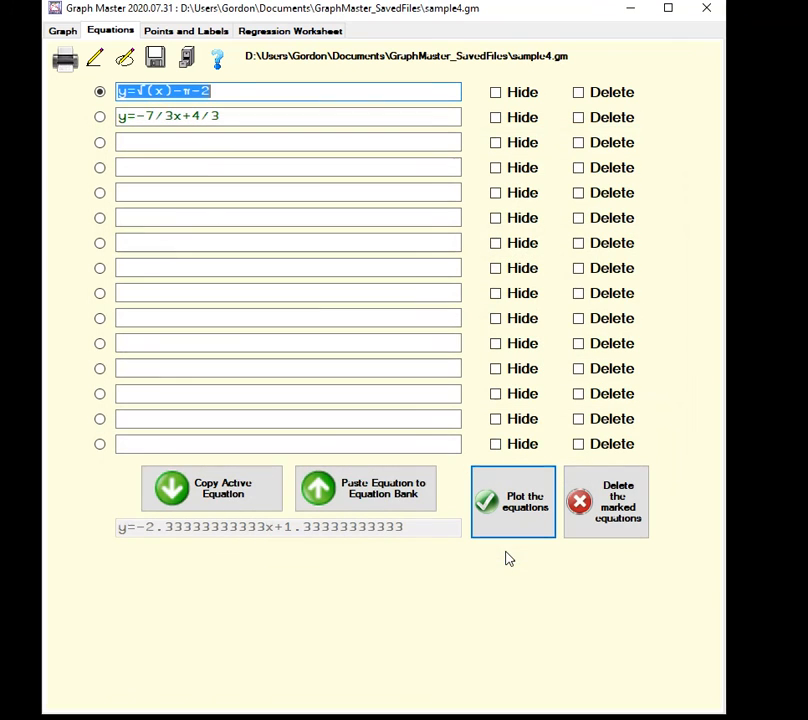
left_click(530, 500)
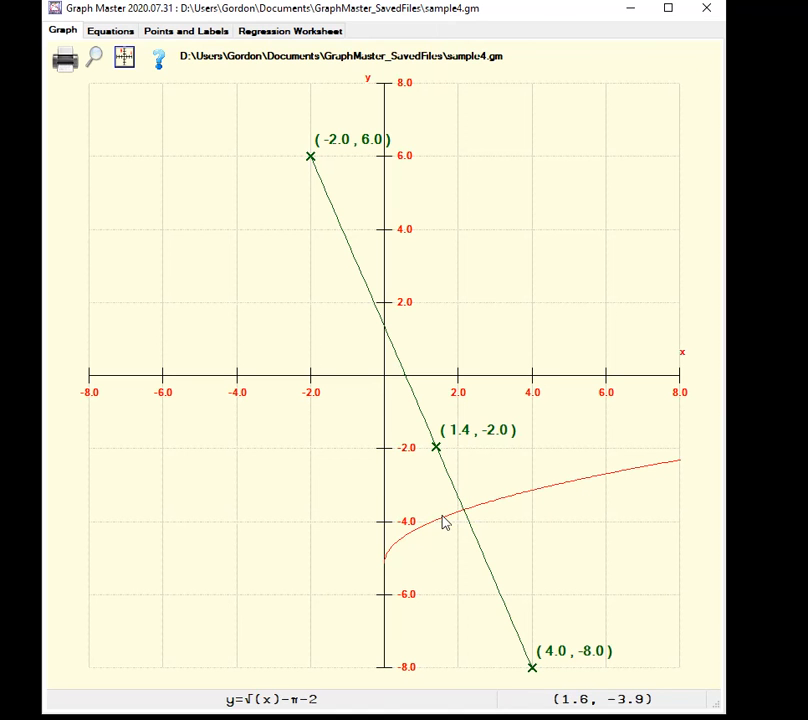
Step: Hide the equation y=√(x)-π-2 and replot the graph
left_click(128, 36)
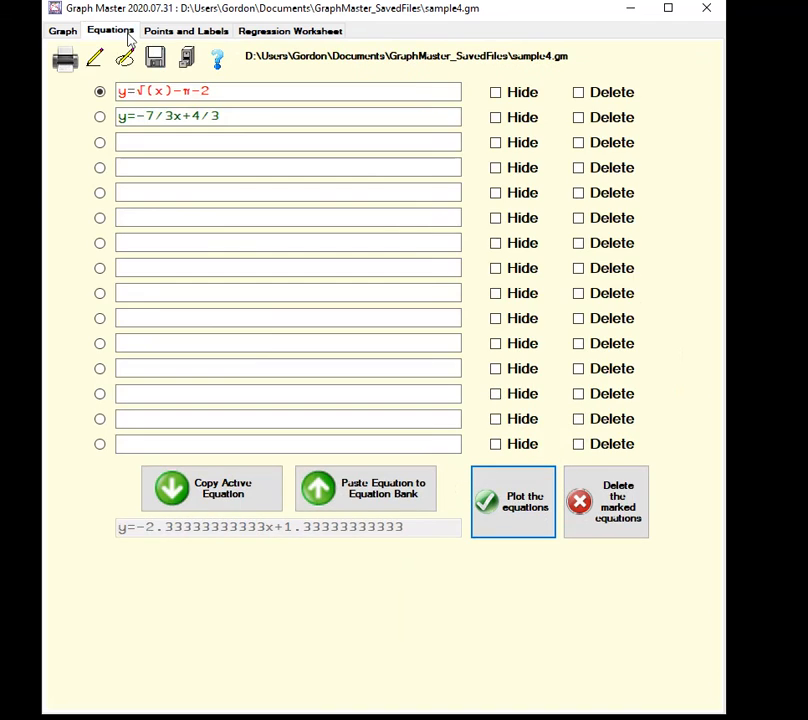
left_click(497, 94)
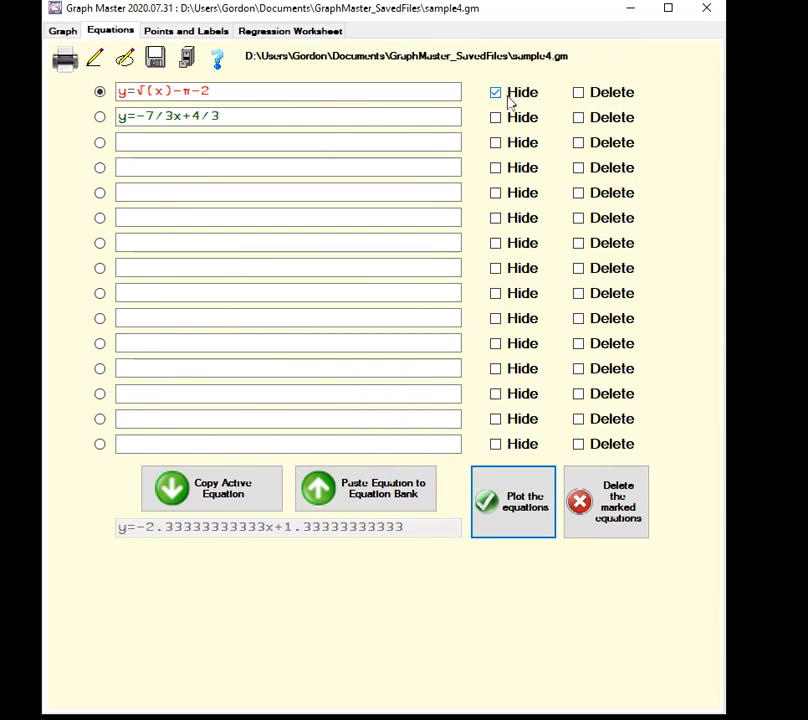
left_click(500, 503)
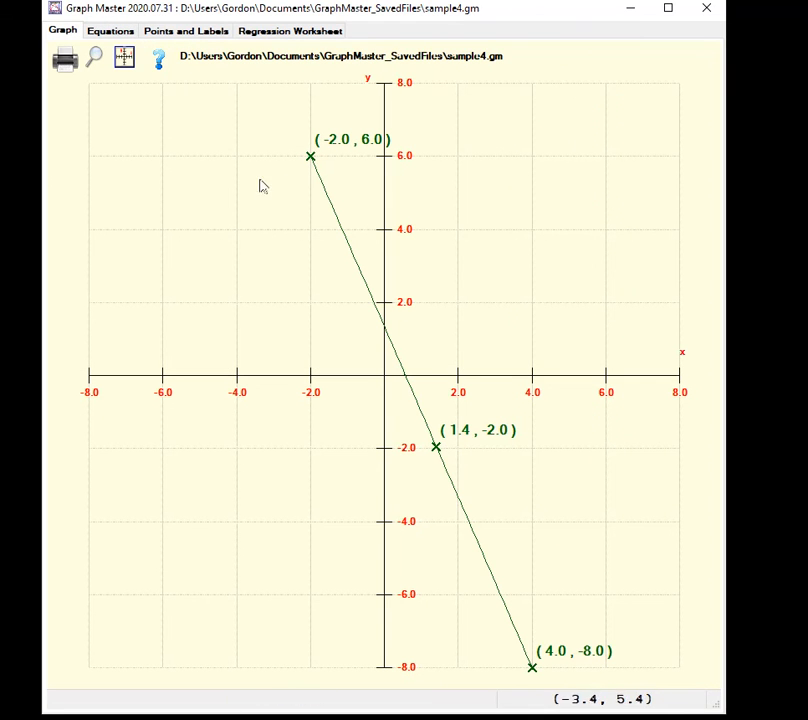
Step: Hide the line equation y=-7/3x+4/3 instead of the square-root equation and replot the graph
left_click(110, 32)
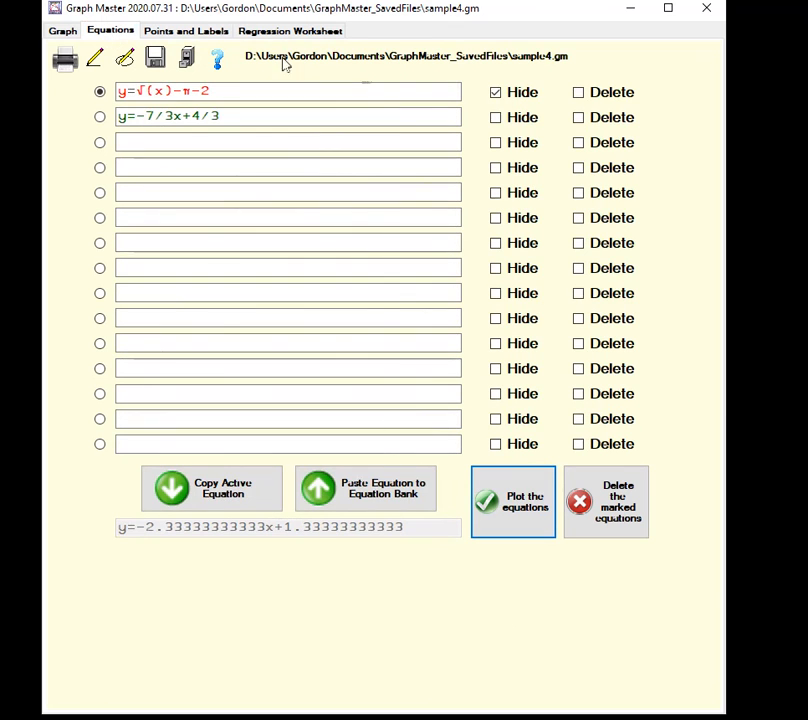
left_click(496, 92)
left_click(496, 117)
left_click(543, 507)
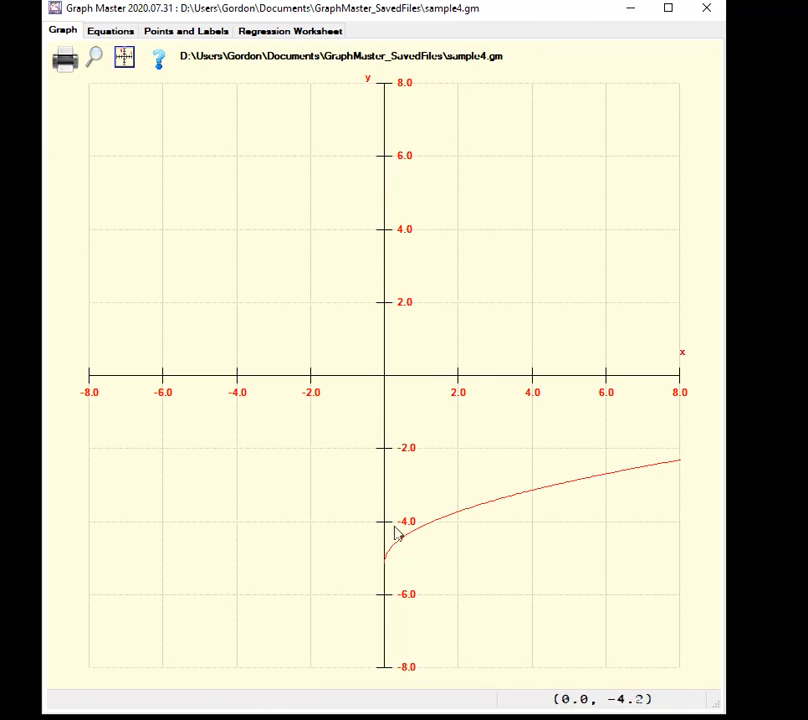
Step: Hide the square-root equation in addition to the line equation and replot the graph
left_click(108, 31)
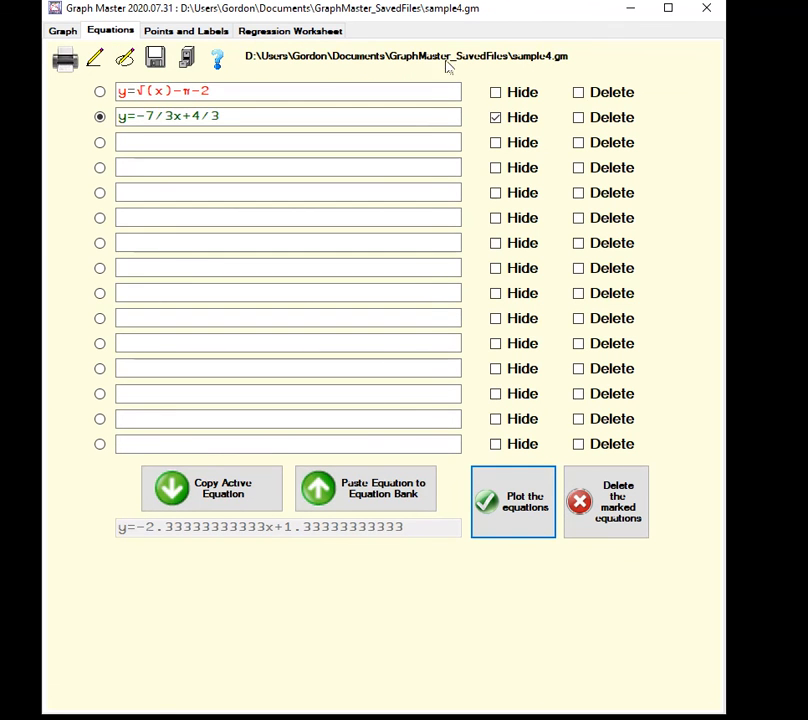
left_click(496, 93)
left_click(485, 508)
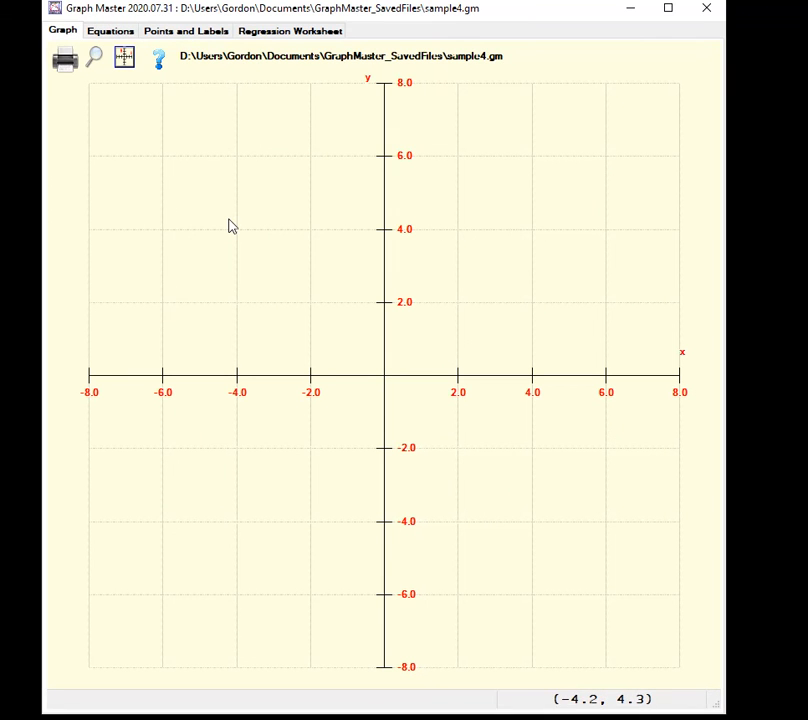
Step: Unhide both the square-root equation y=√(x)-π-2 and the line equation y=-7/3x+4/3
left_click(118, 33)
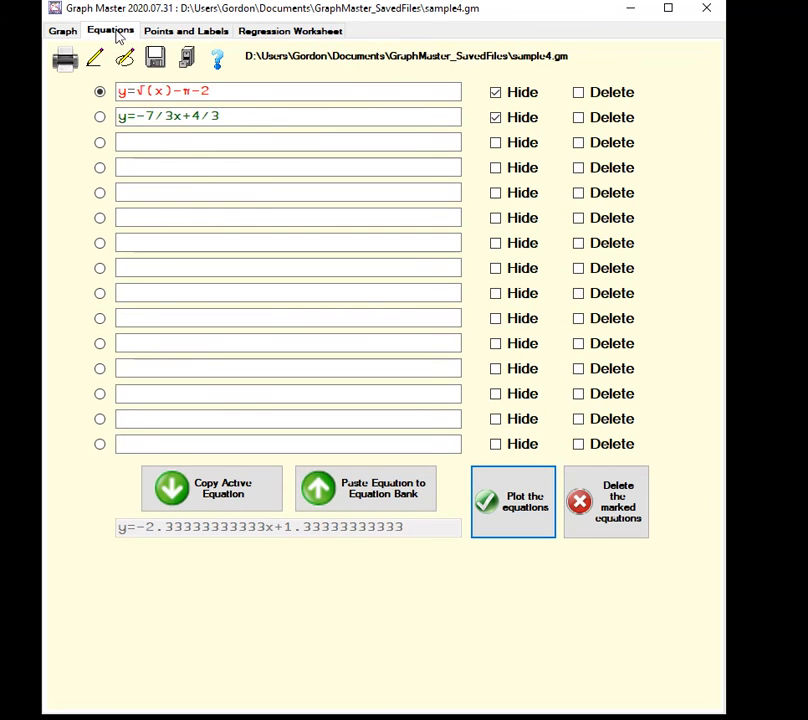
left_click(496, 92)
left_click(496, 117)
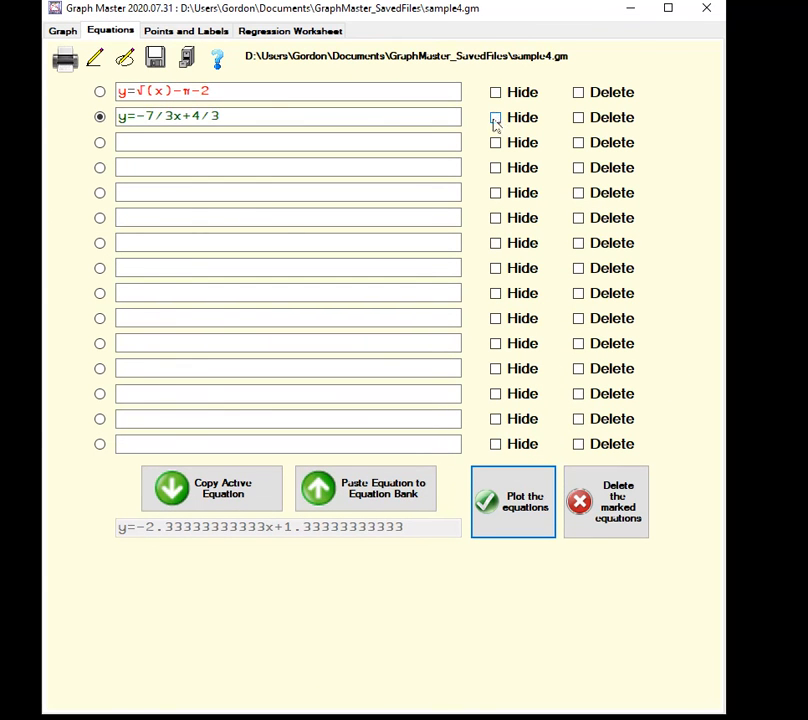
Step: Save the equations as a new file named sample5 in the GraphMaster_SavedFiles folder
left_click(155, 59)
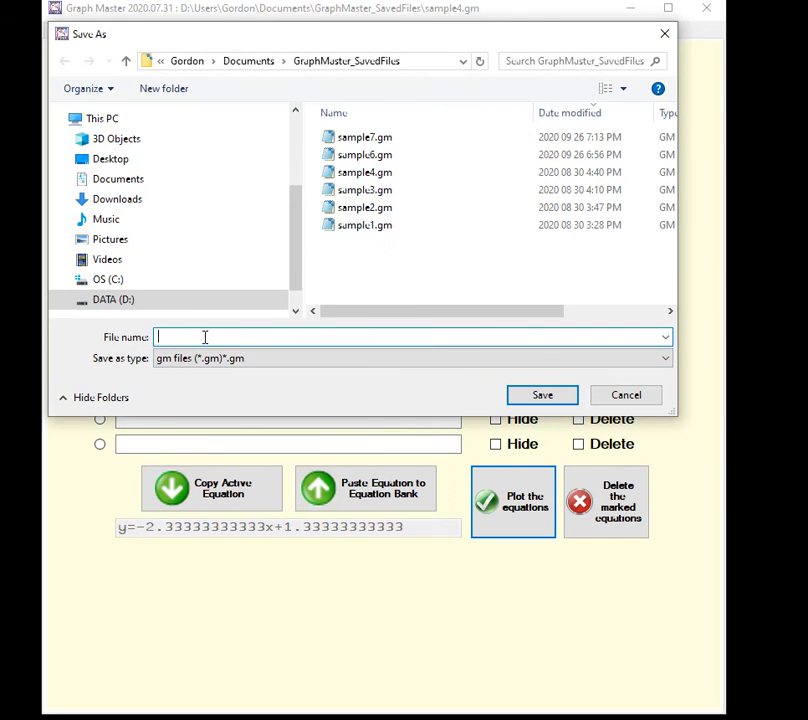
type("s")
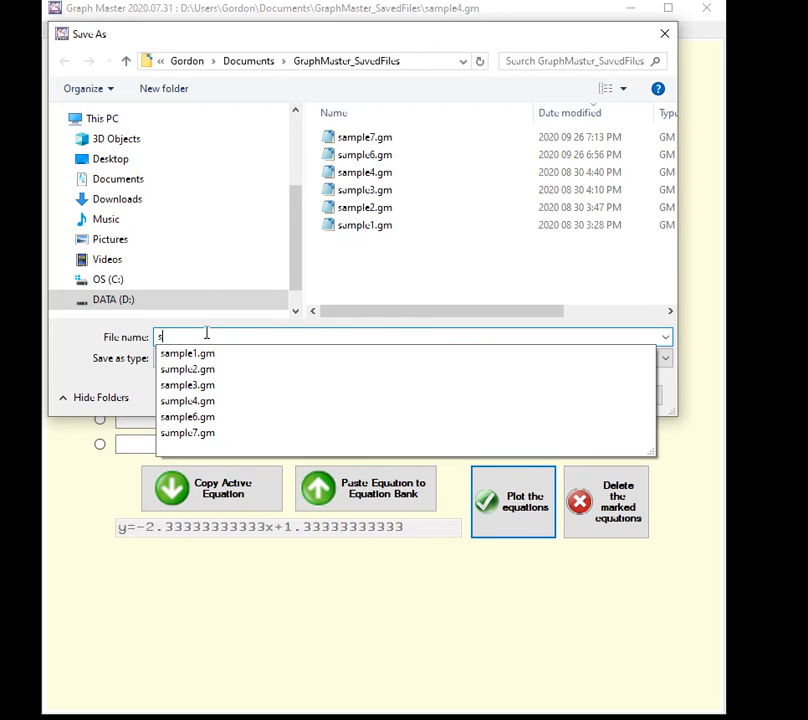
type("ample5")
key("Return")
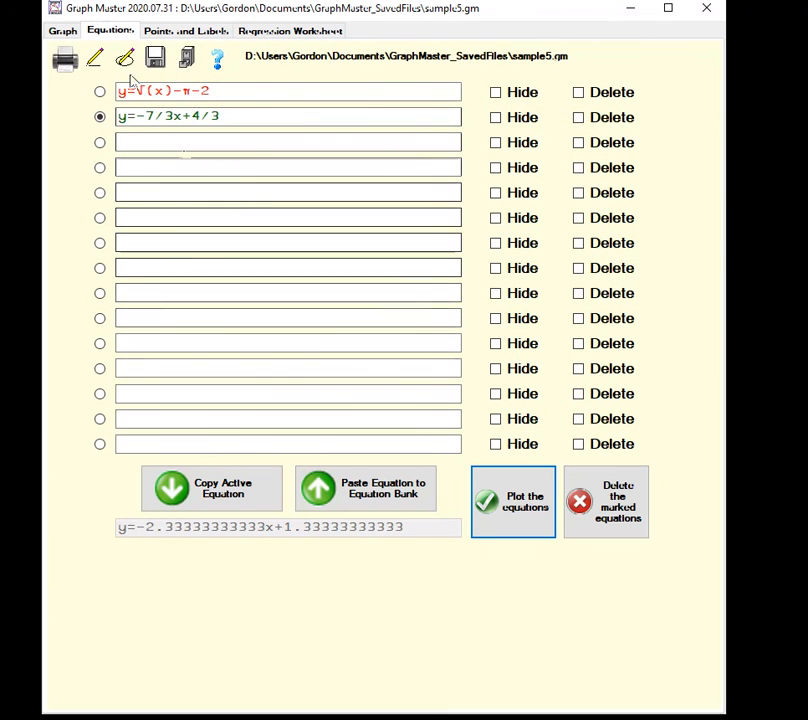
Step: Display the graph with both equations and close the program
left_click(64, 30)
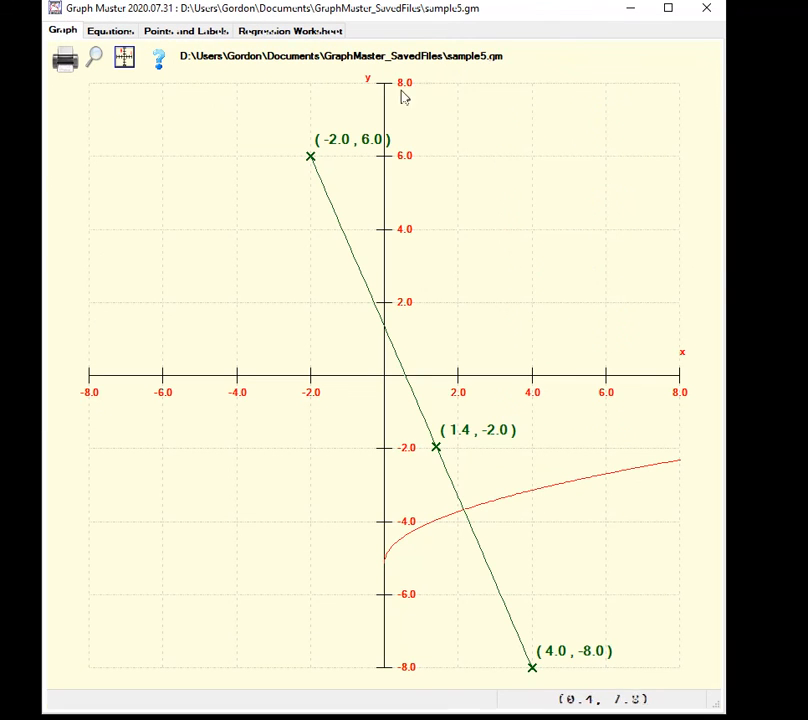
left_click(712, 14)
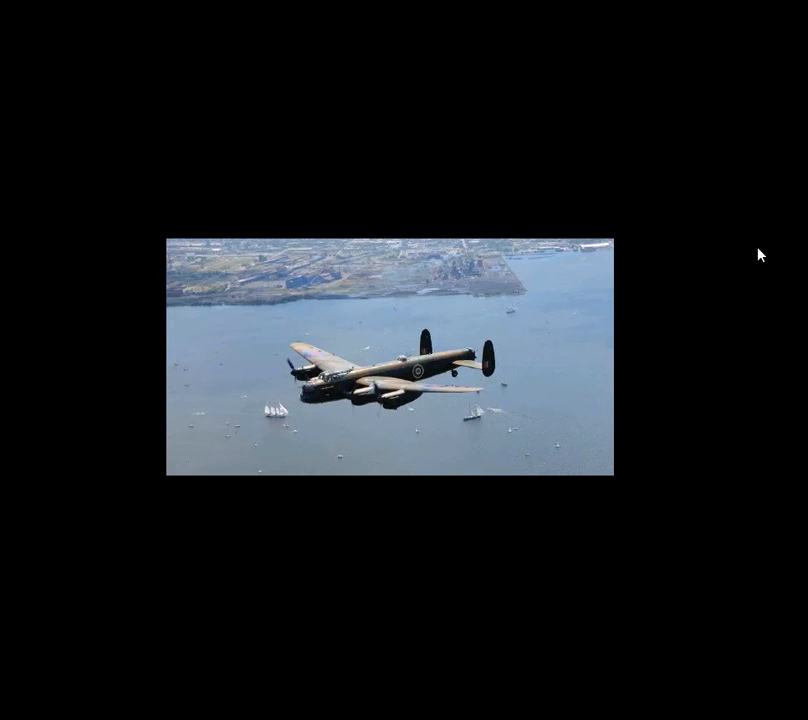